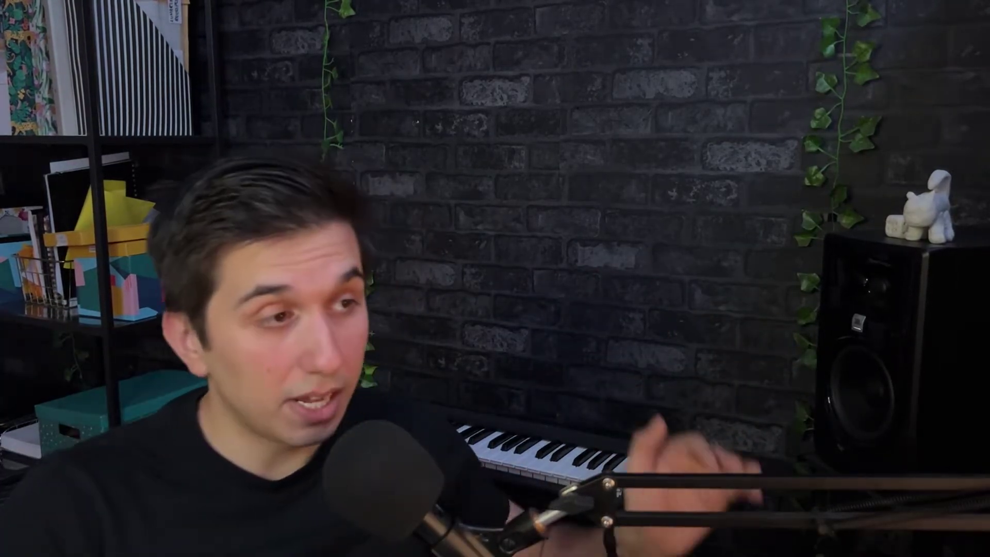
Step: Search TikTok for "guitar samples" and browse the results
type("ar sa")
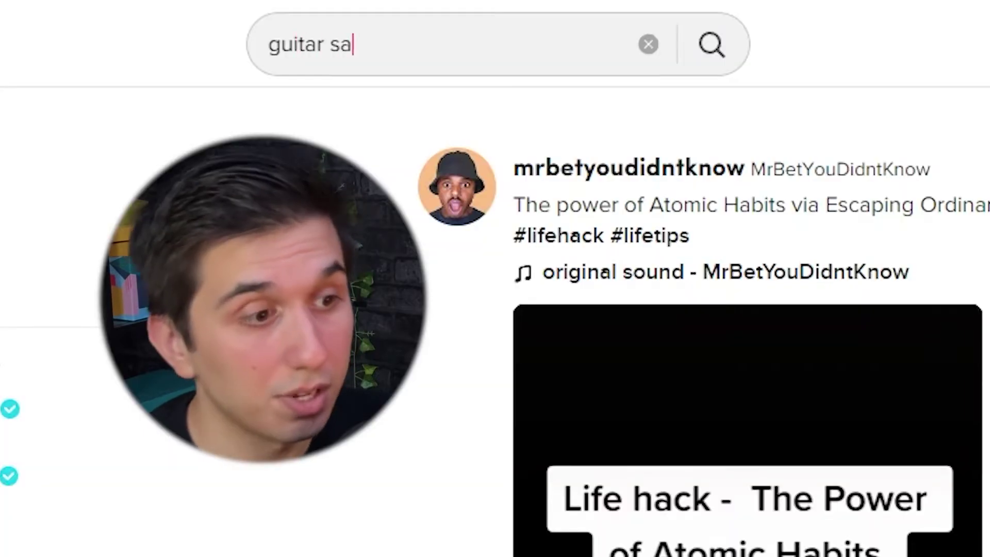
type("mples")
key("Return")
scroll(567, 309, "down", 5)
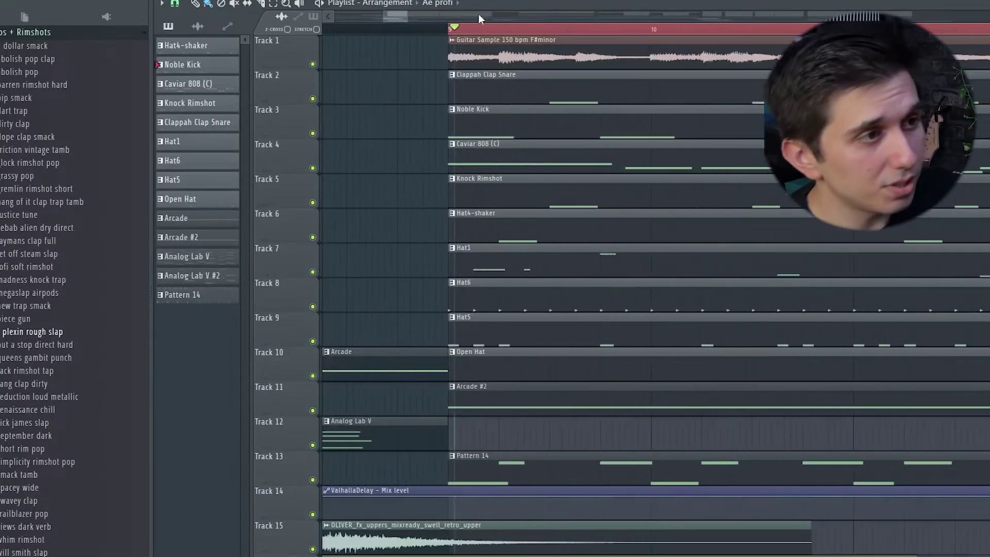
Step: Open the Guitar Sample 150 bpm F#minor clip to listen to it alone, and unmute the Noble Kick track
double_click(468, 51)
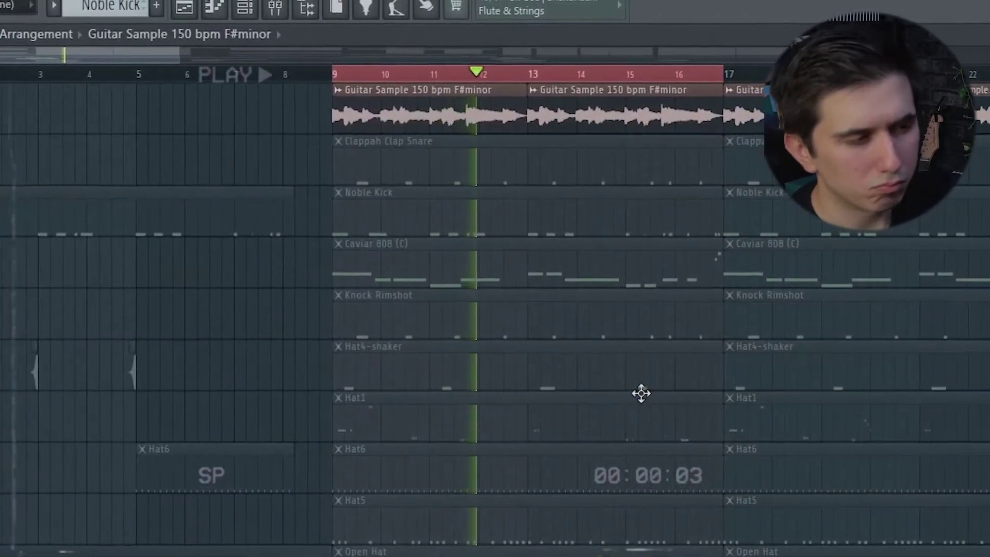
scroll(641, 393, "up", 3)
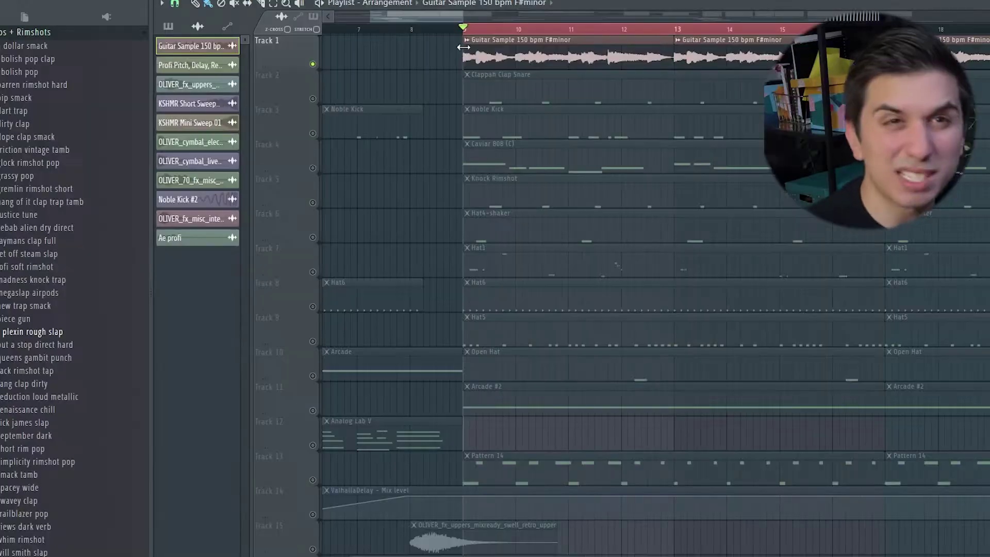
left_click(312, 133)
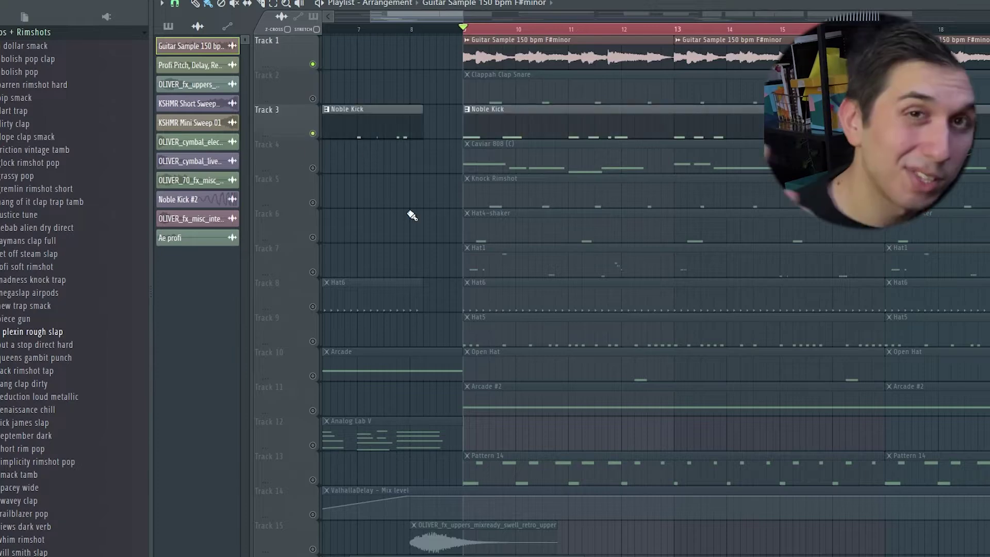
Step: Open the Clappah Clap Snare pattern in the piano roll and play it back
double_click(590, 119)
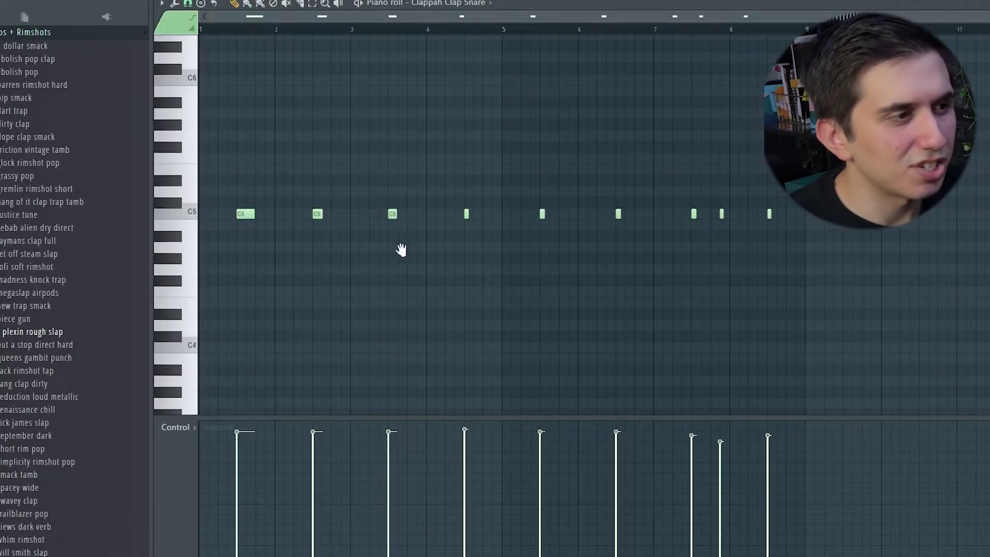
scroll(400, 249, "up", 1)
key("space")
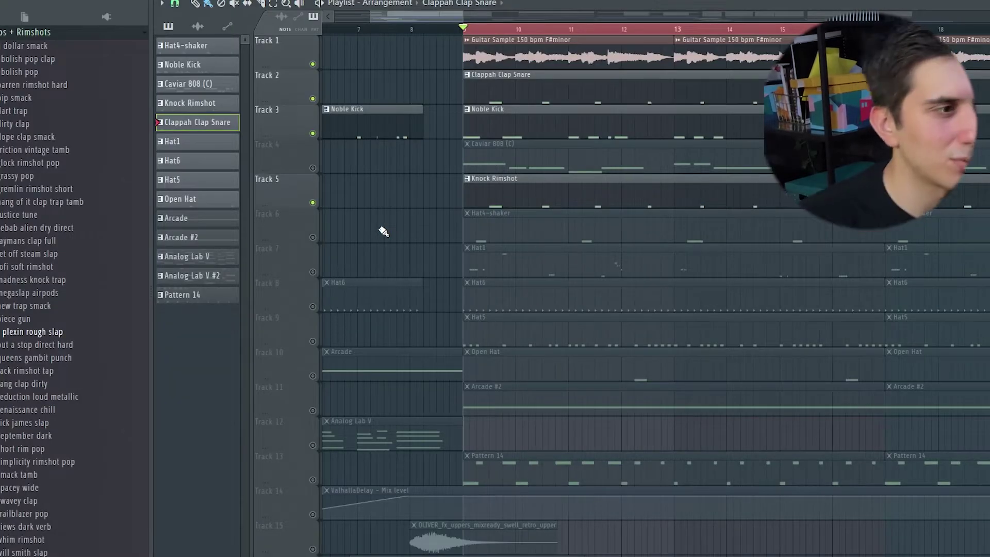
Step: Open the Hat4-shaker and Hat5 patterns in the piano roll and play each one
double_click(534, 232)
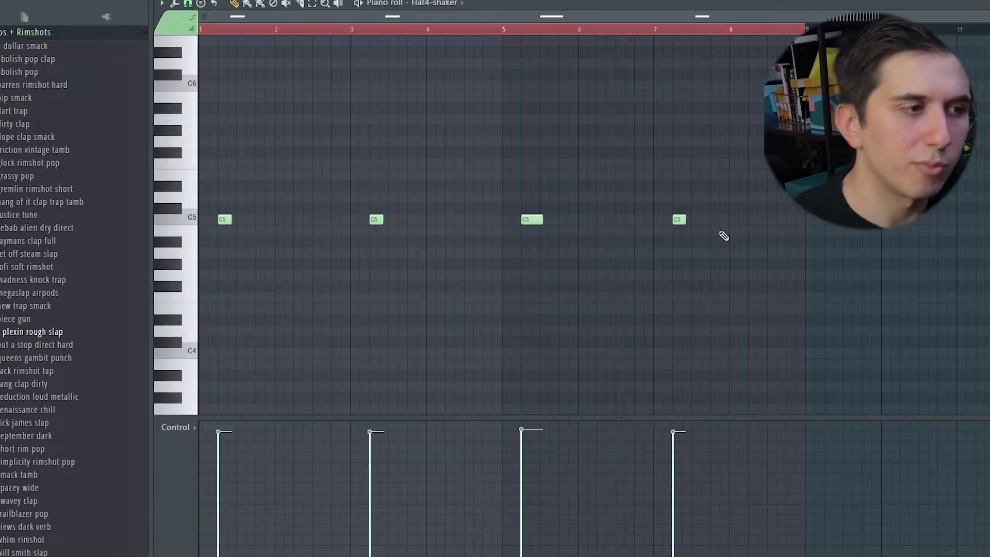
key("space")
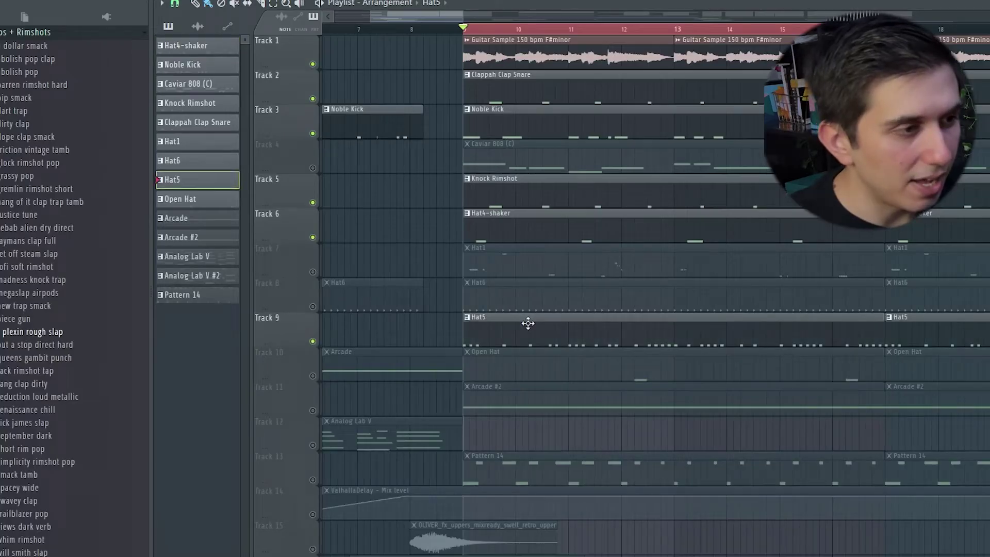
double_click(528, 323)
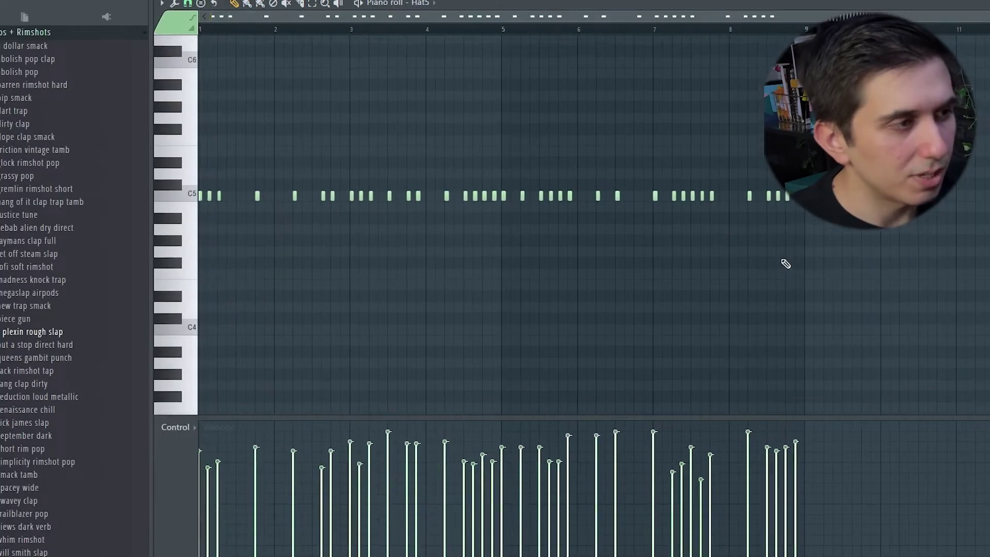
key("space")
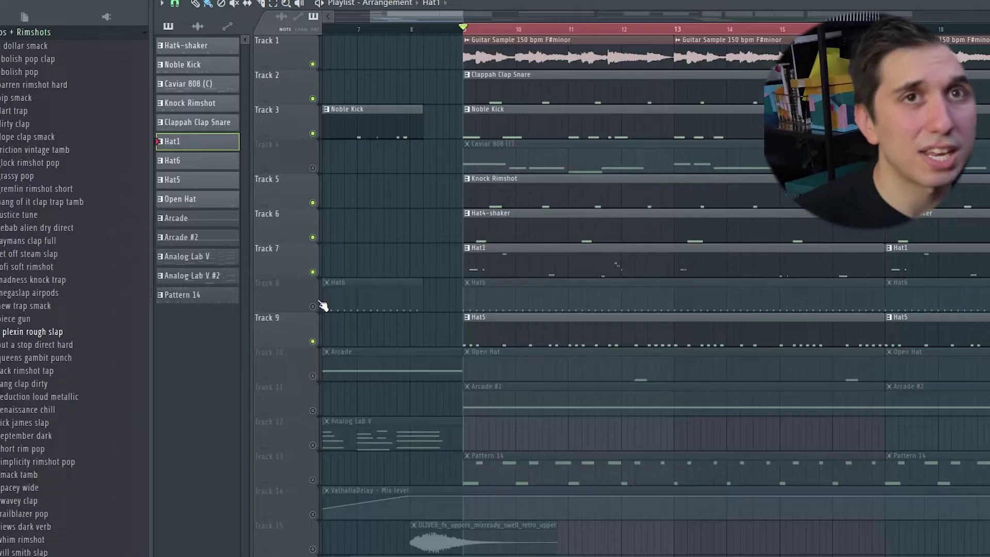
Step: Unmute the Hat6 track and play the drums with the guitar sample from bar 9
left_click(314, 306)
key("space")
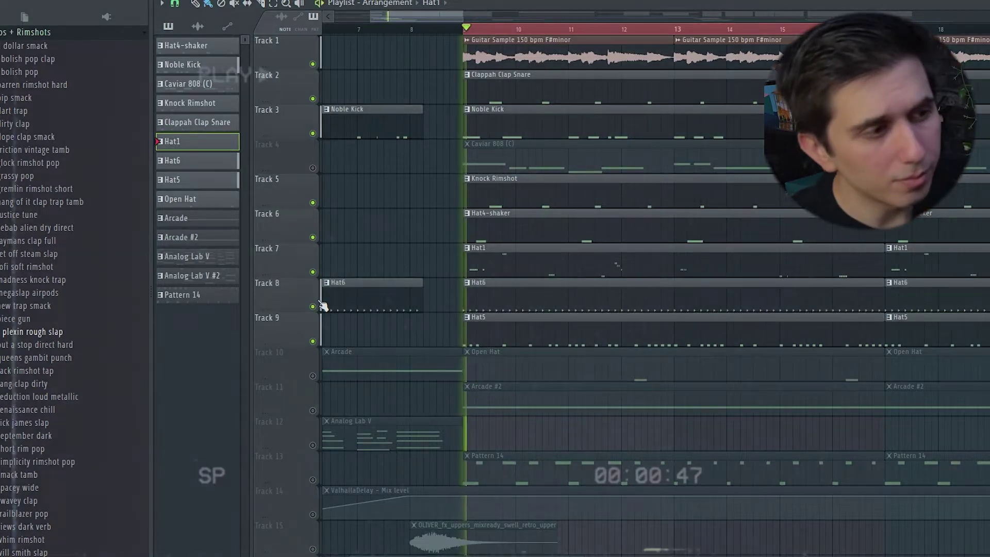
double_click(524, 315)
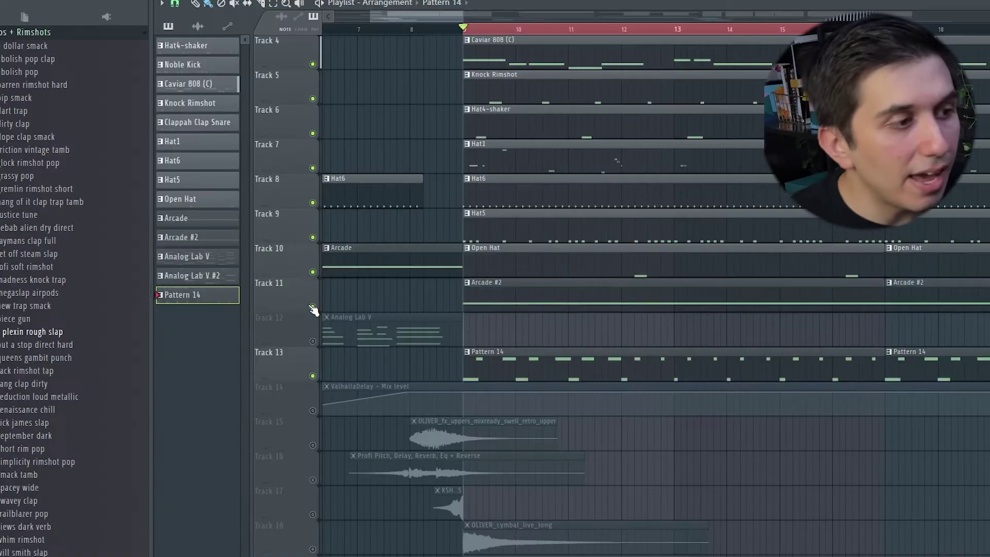
Step: Open the Arcade #2 pattern in the piano roll, bring up its channel in the channel rack and listen to it
scroll(577, 384, "down", 4)
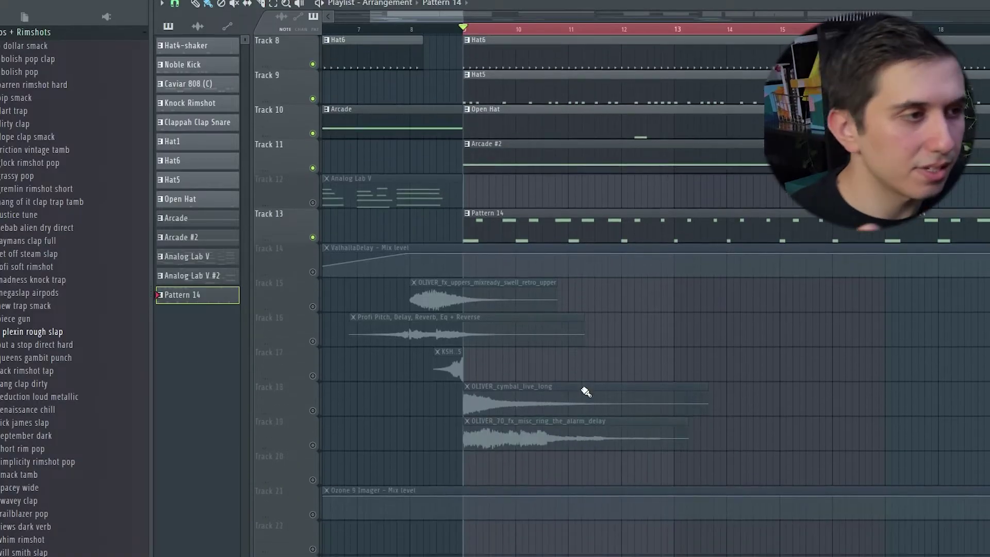
double_click(540, 165)
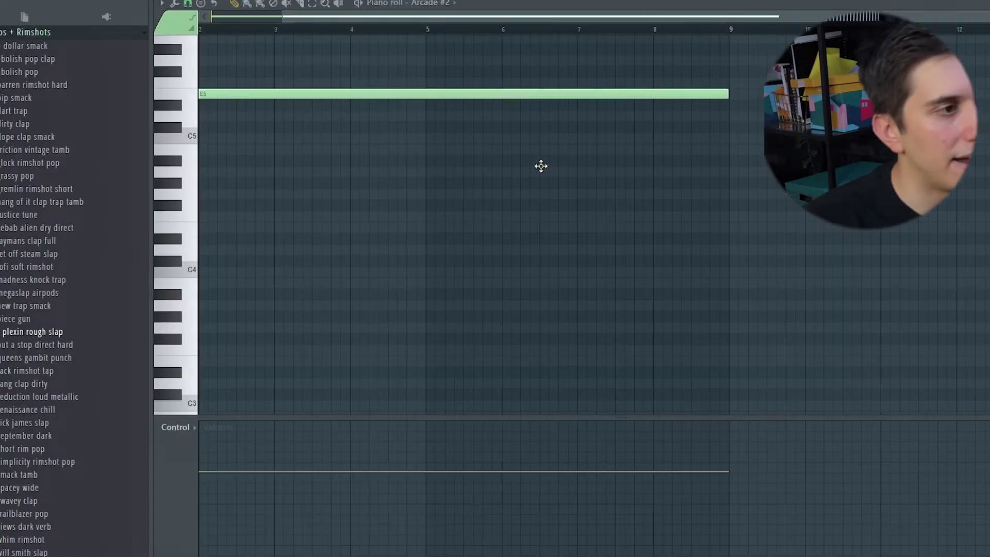
key("F6")
left_click(554, 326)
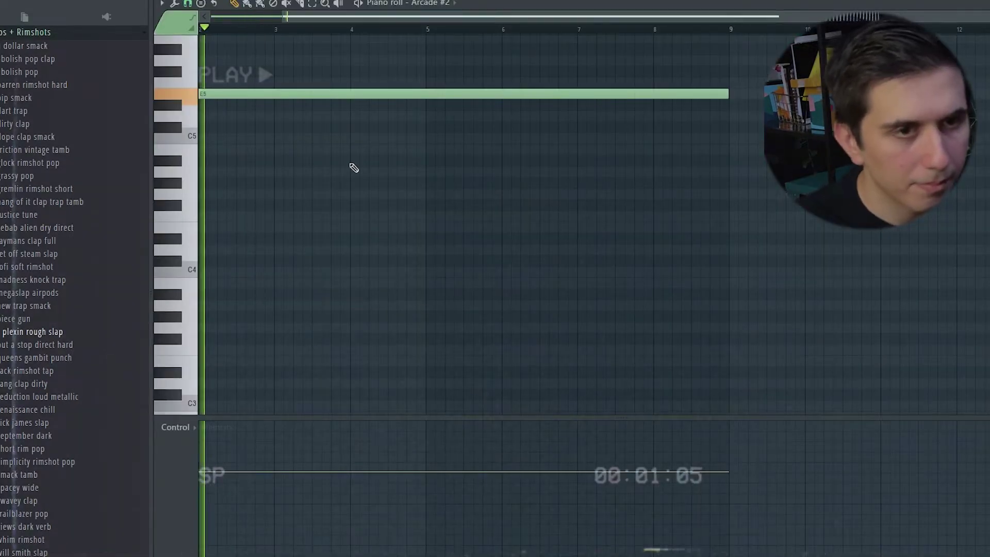
scroll(403, 183, "up", 2)
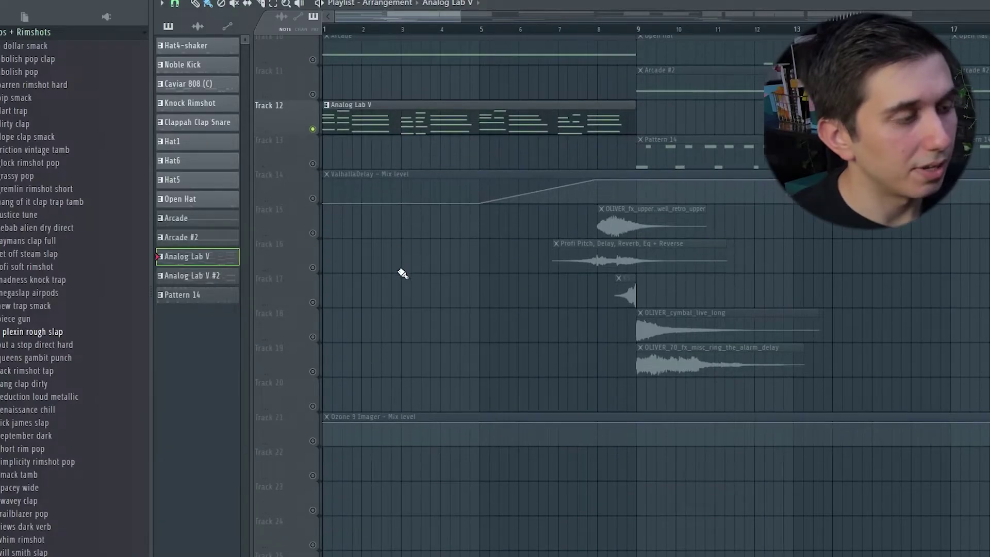
Step: Examine the intro's Arcade pattern in the piano roll and channel rack while playing it
scroll(398, 271, "up", 5)
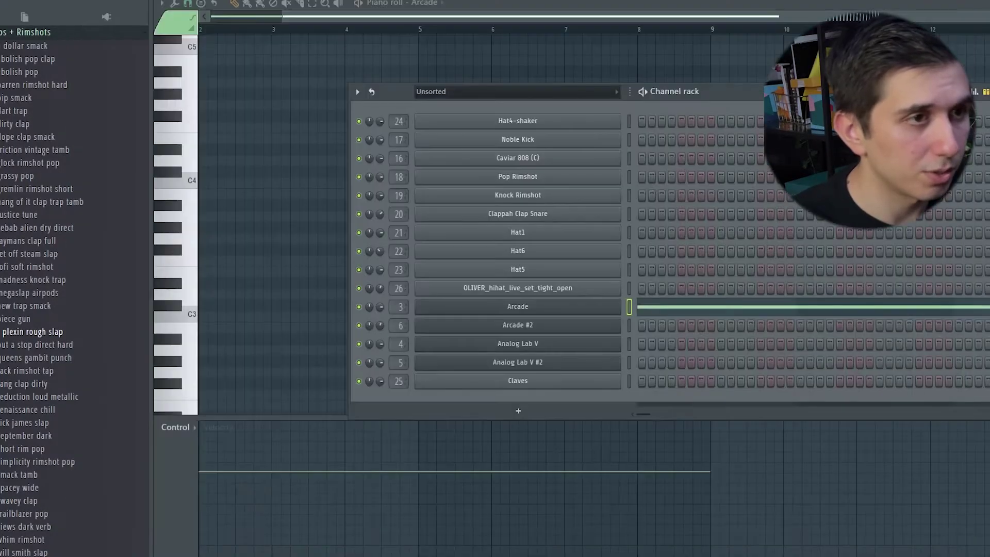
key("F6")
scroll(454, 225, "down", 8)
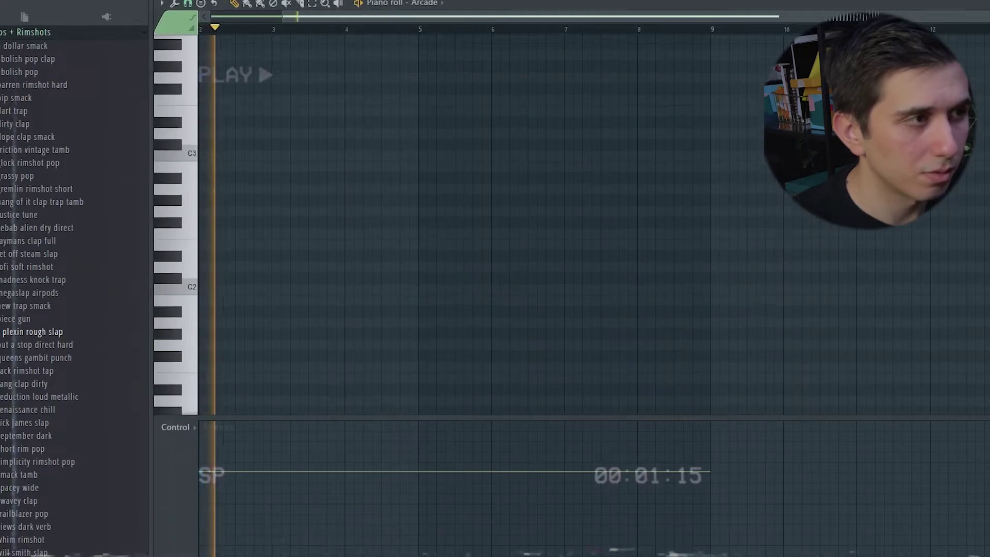
scroll(258, 61, "up", 10)
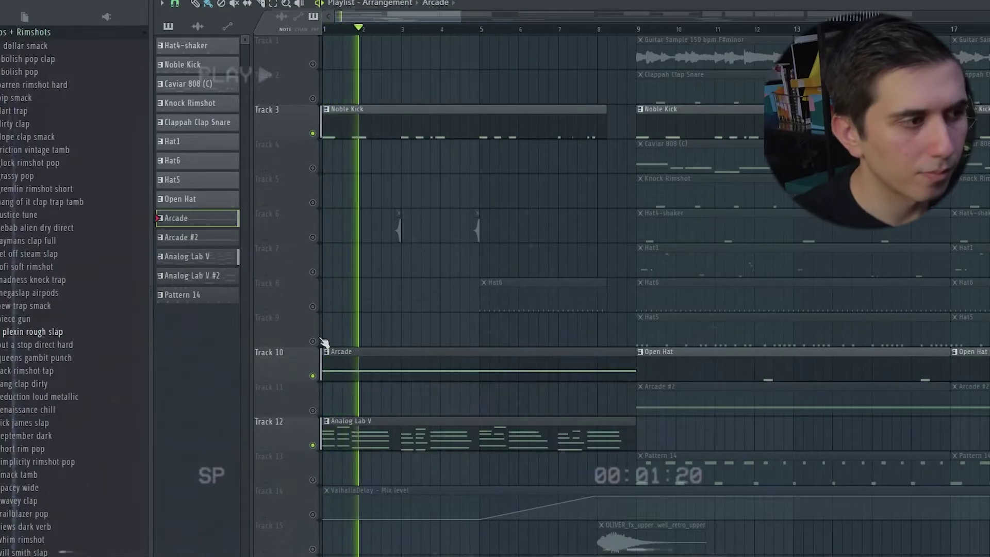
Step: Unmute Tracks 8, 6 and 7 while the intro plays
left_click(312, 306)
left_click(313, 238)
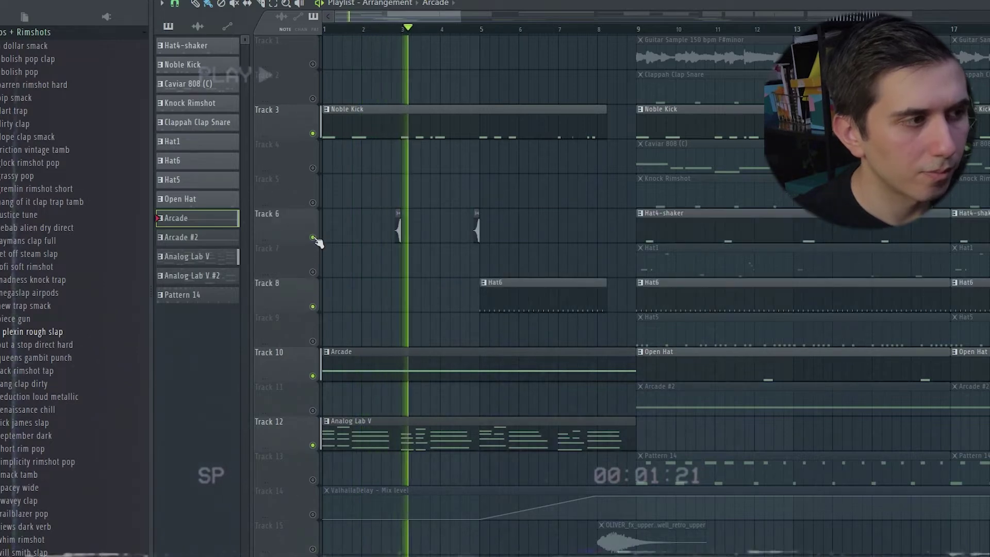
left_click(313, 272)
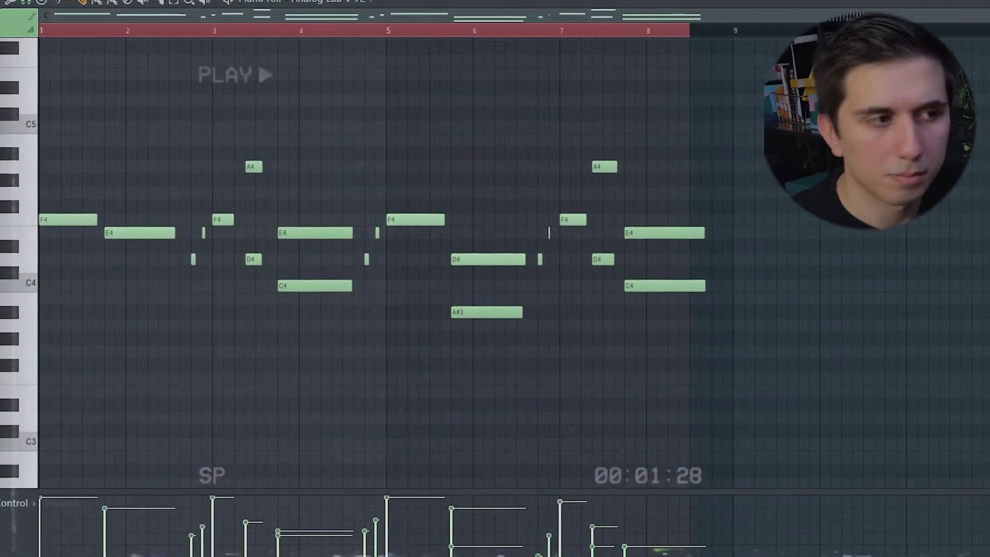
Step: Look over the Analog Lab V #2 notes and the arrangement from bar 33 onward during playback
scroll(756, 261, "down", 5)
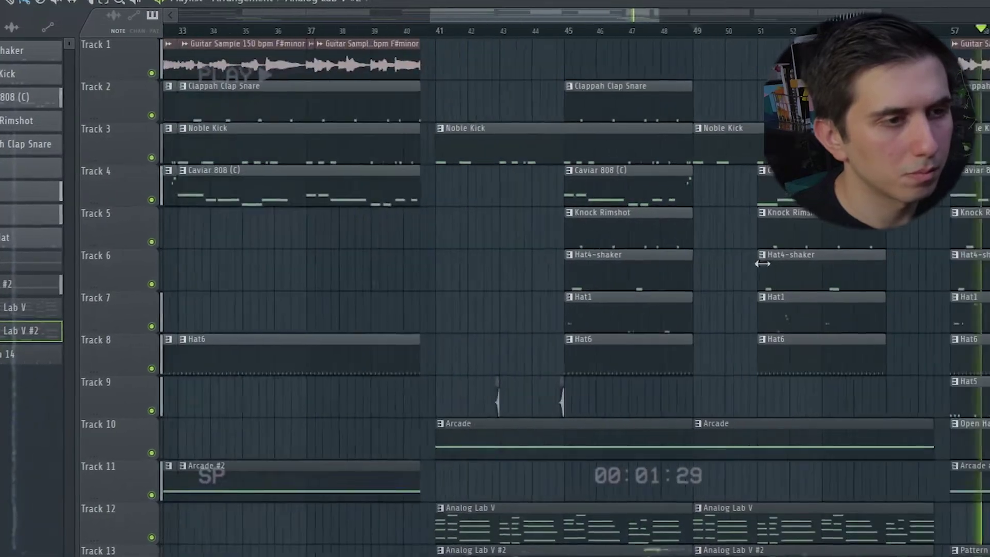
scroll(583, 288, "up", 3)
scroll(459, 254, "up", 2)
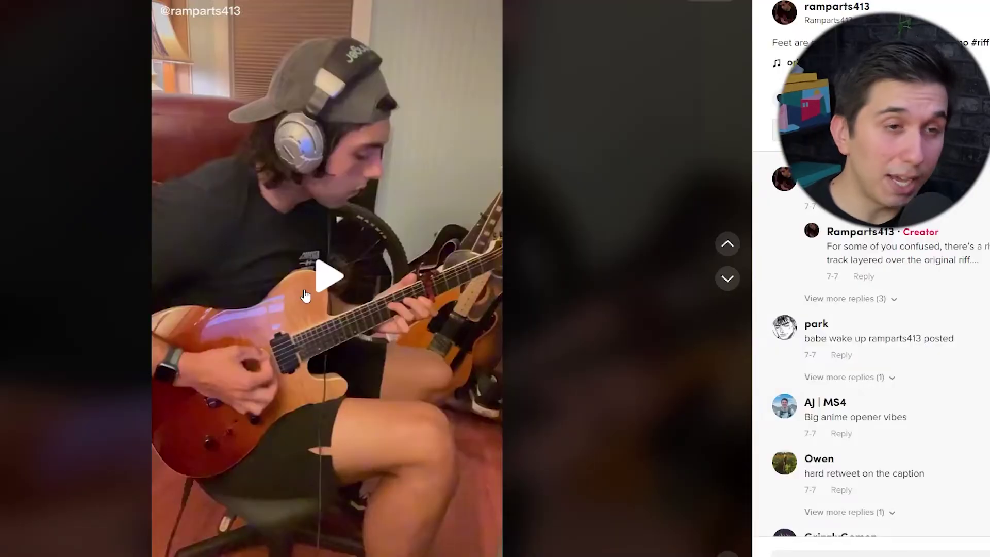
Step: Play the electric guitar riff video on TikTok
left_click(306, 296)
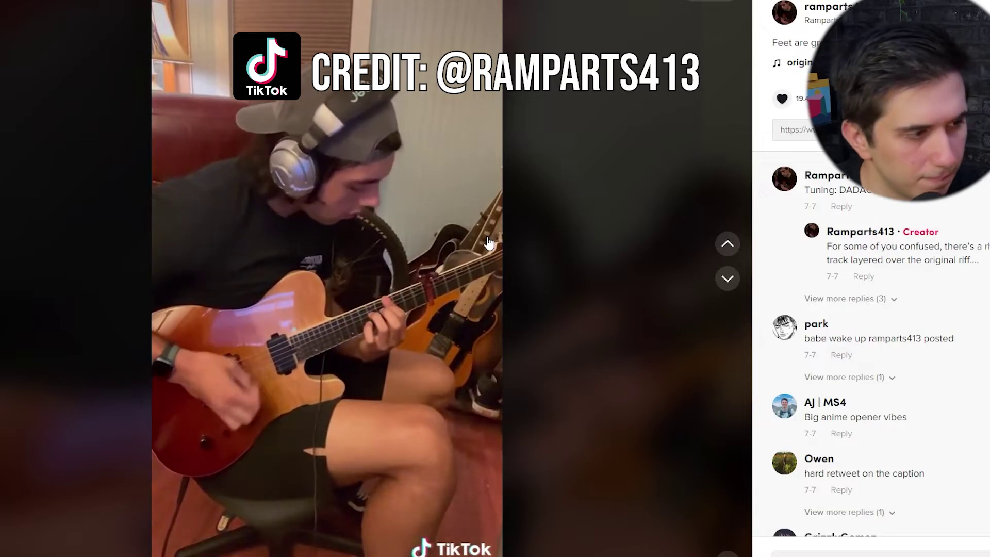
left_click(519, 271)
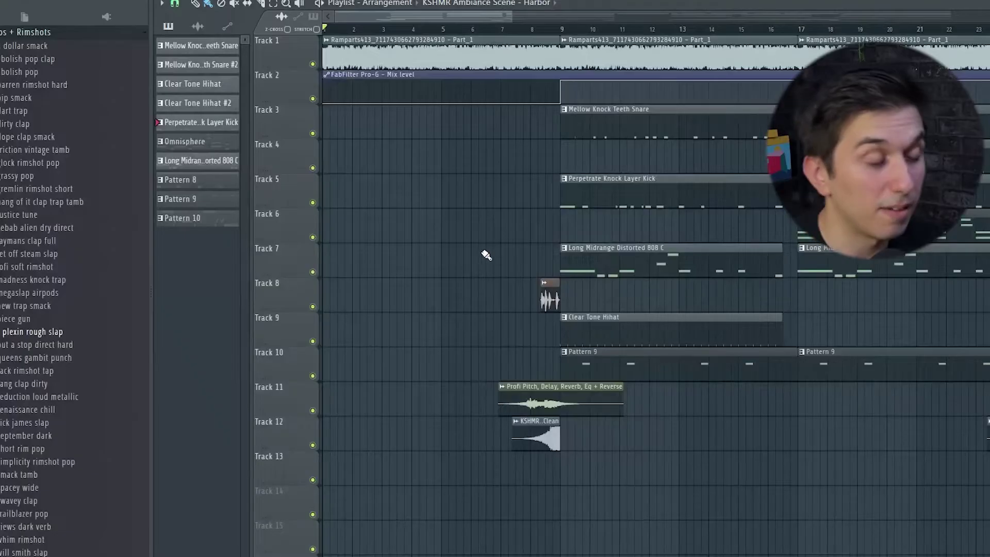
Step: View the channel settings of the TikTok guitar sample on Track 1, including its time stretching, and close them
double_click(407, 47)
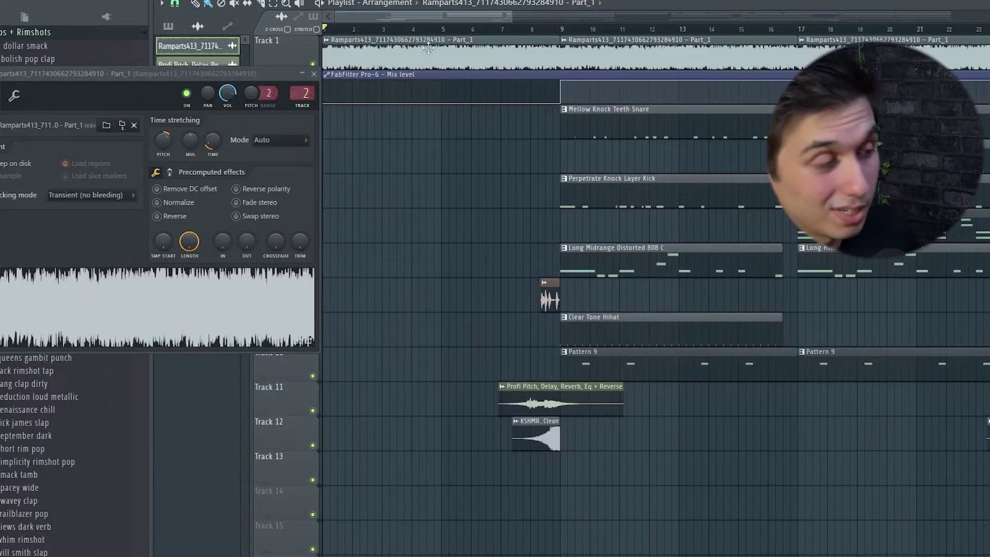
left_click(313, 74)
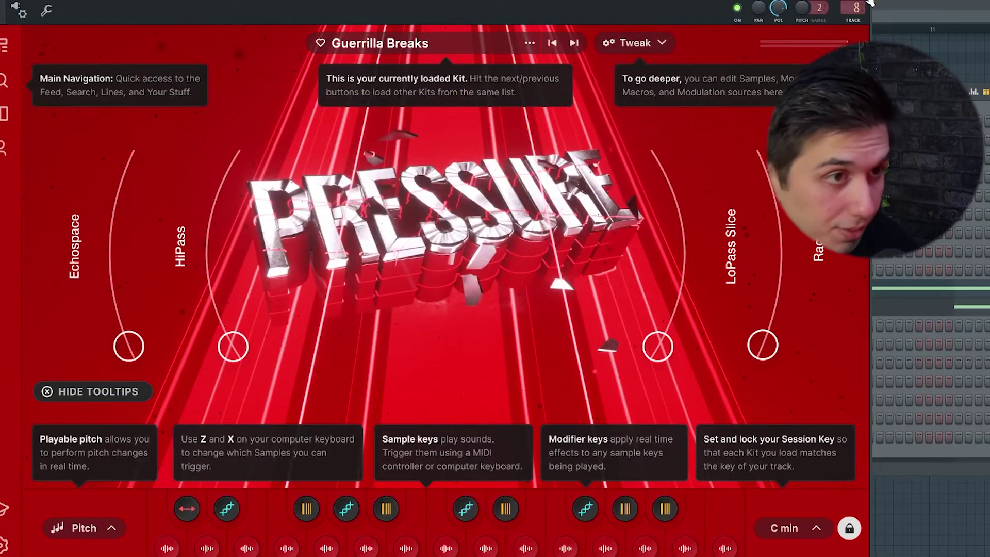
Step: Close the Arcade instrument window and open the Analog Lab V channel
left_click(869, 4)
left_click(550, 311)
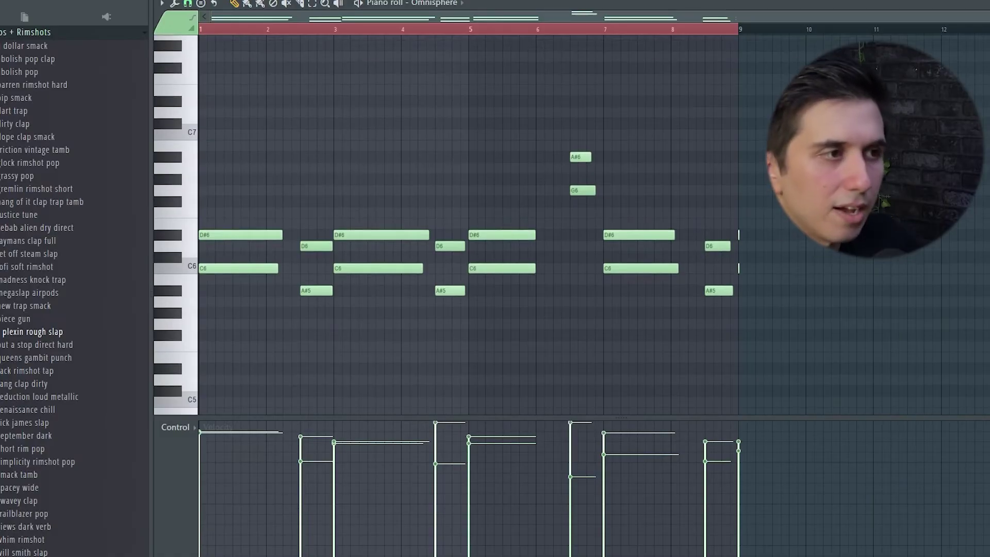
Step: Show the channel rack alongside the Omnisphere pattern and play the part
key("F6")
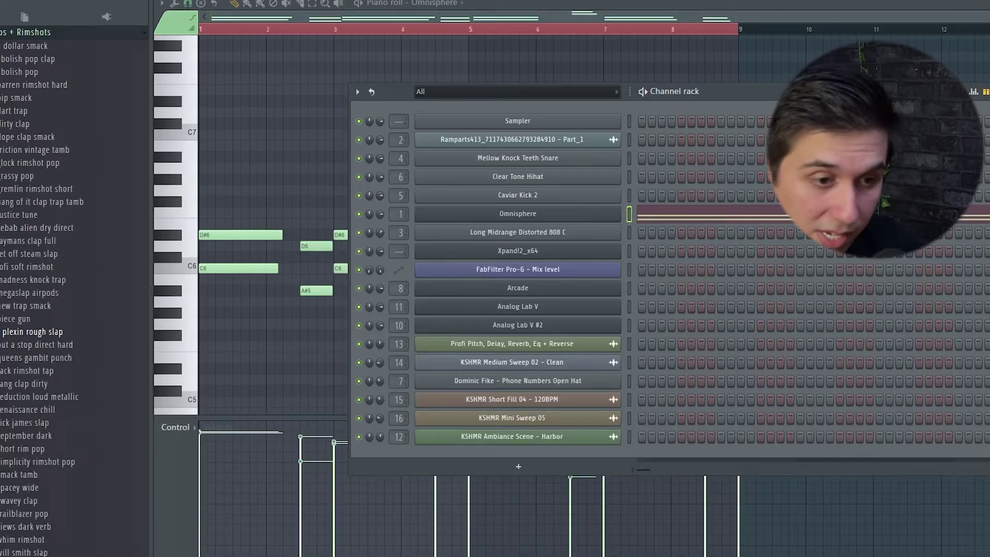
key("space")
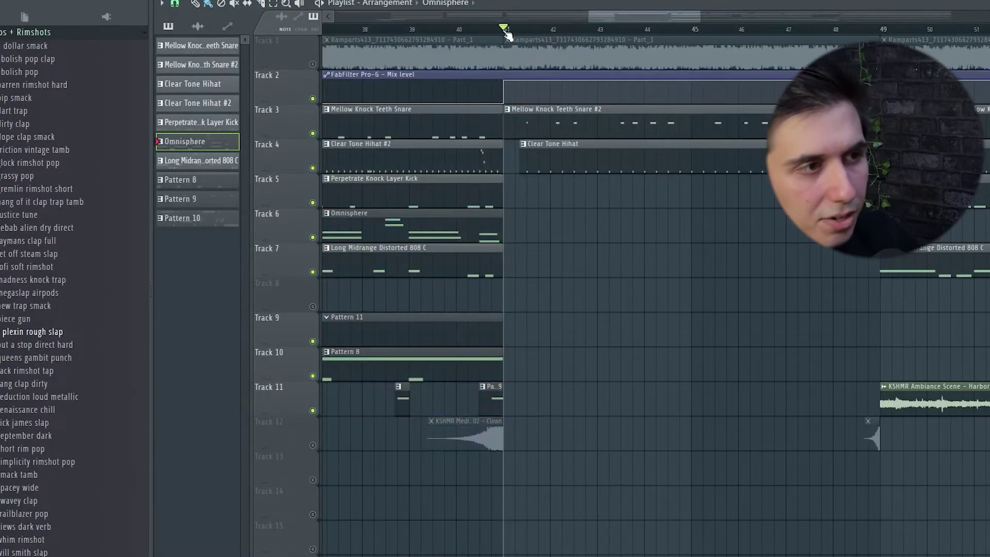
Step: Unmute all the playlist tracks and open the settings of the guitar sample clip at bar 41
left_click(312, 133, "ctrl")
double_click(610, 43)
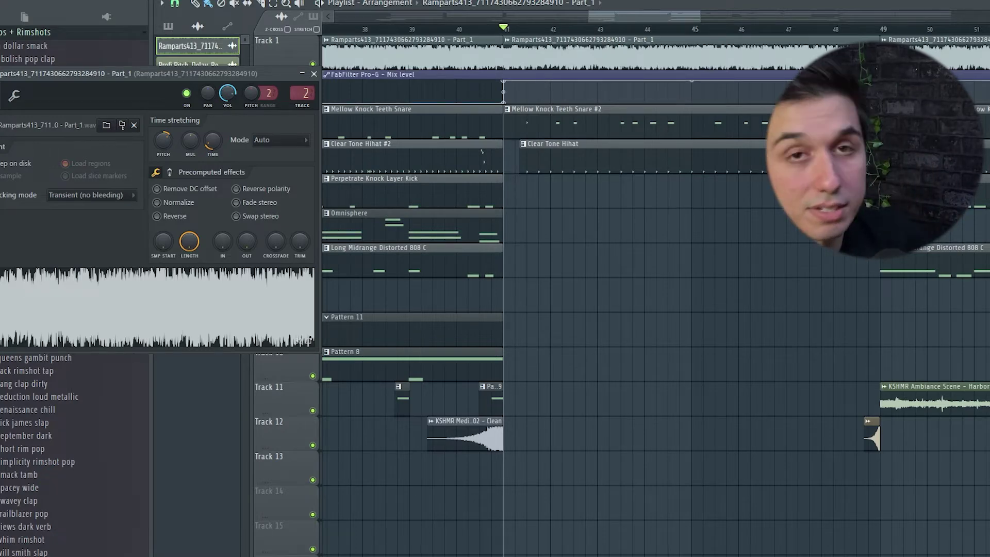
Step: Play the arrangement from bar 41 and look over the sections that follow
key("space")
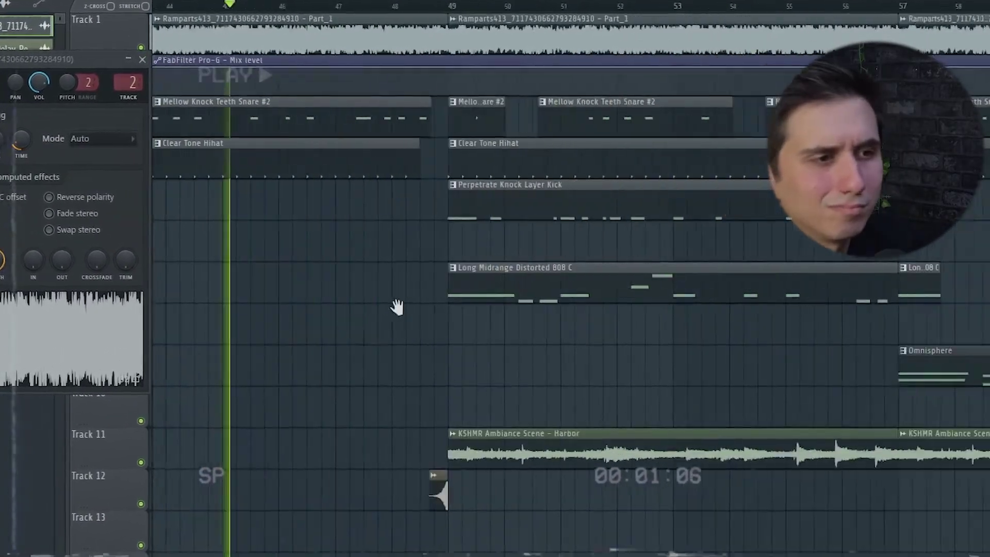
scroll(384, 277, "down", 4)
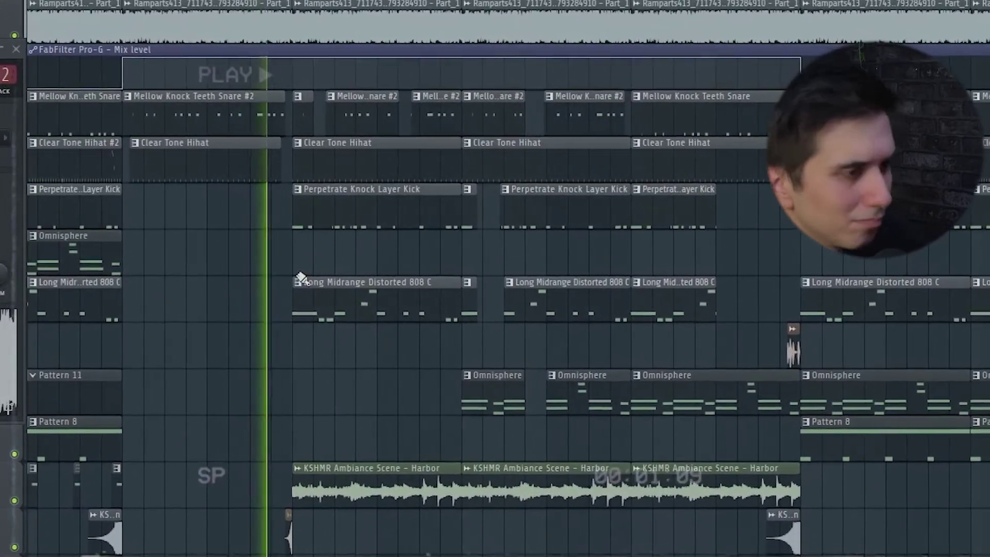
scroll(308, 367, "up", 3)
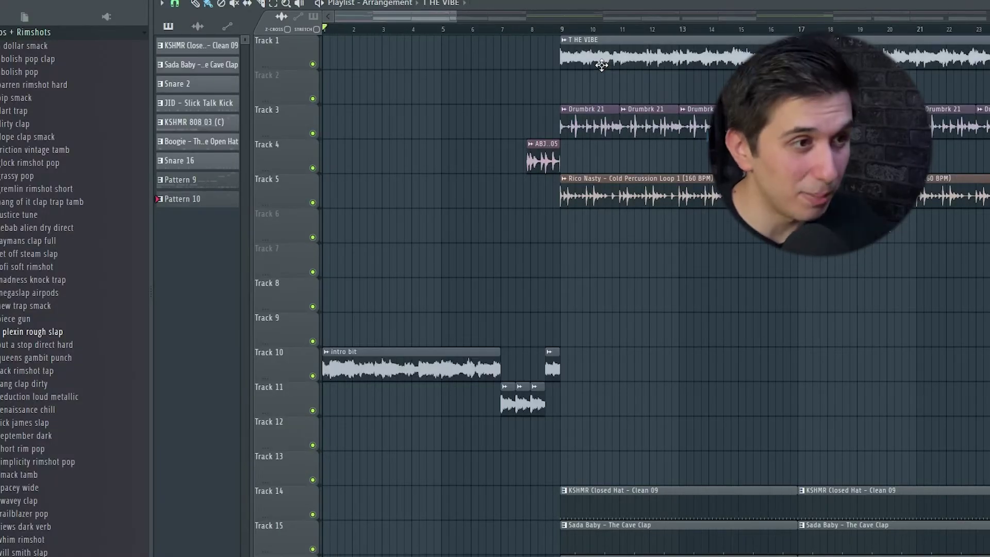
Step: Play the arrangement from the start with only the intro bit clips on tracks 10 and 11 and the T HE VIBE sample on track 1 active
double_click(601, 65)
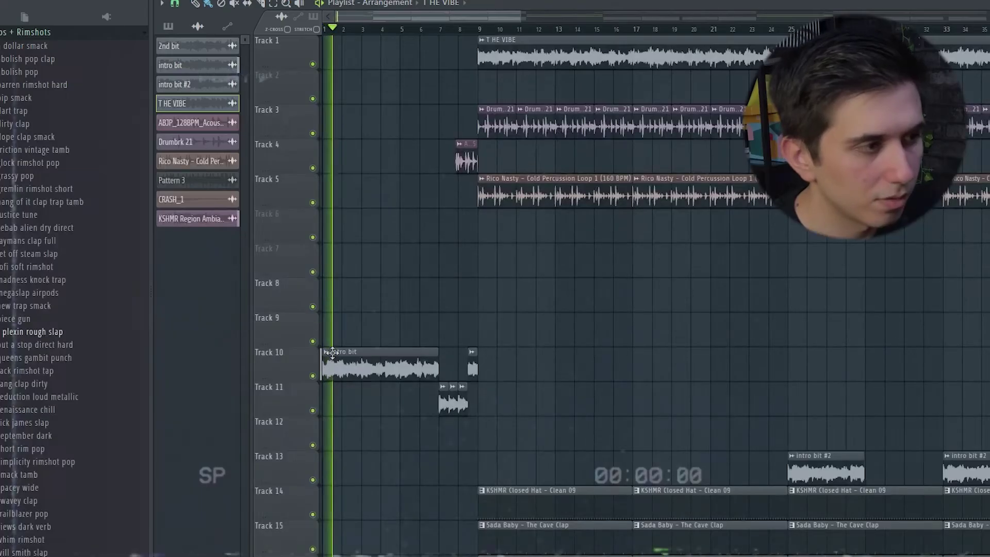
scroll(332, 352, "up", 3)
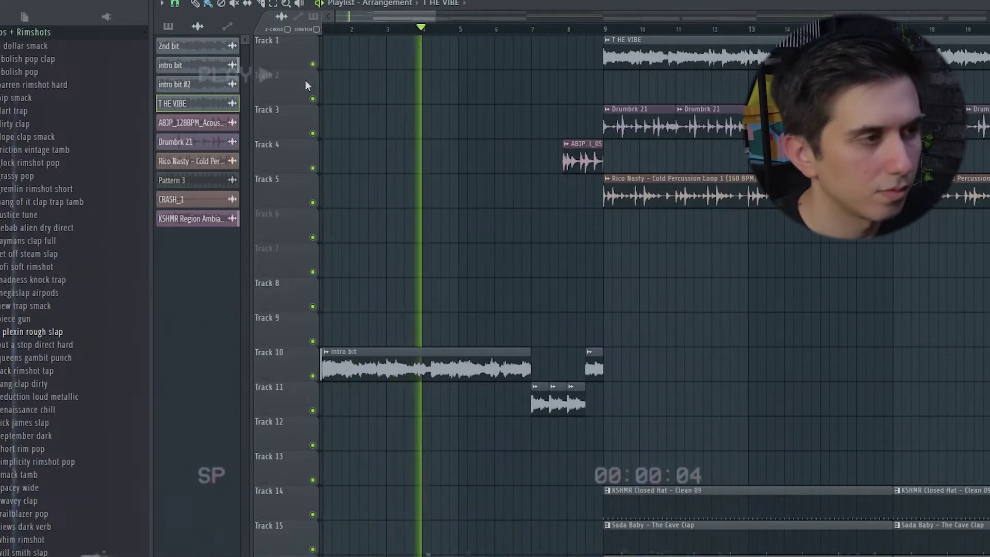
right_click(312, 375)
left_click(312, 410)
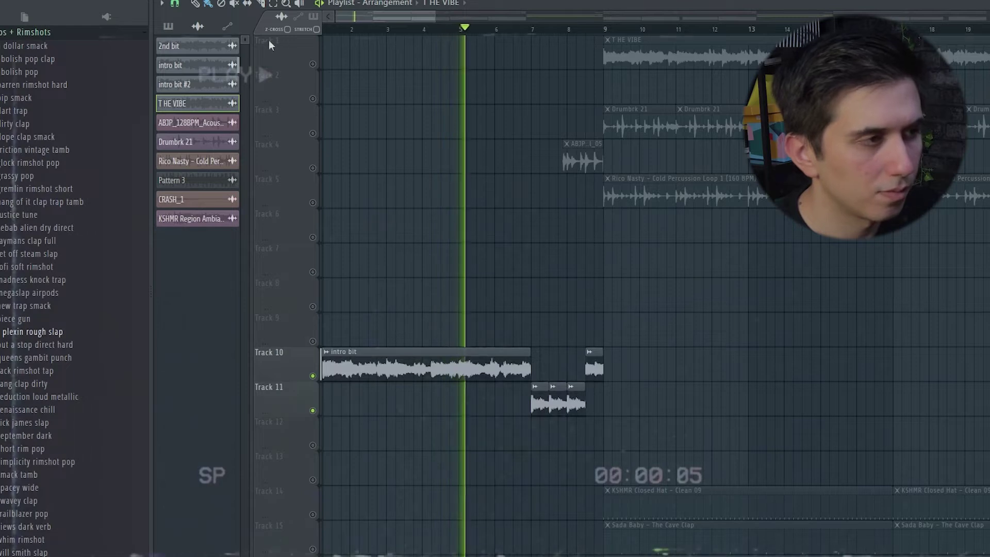
left_click(313, 64)
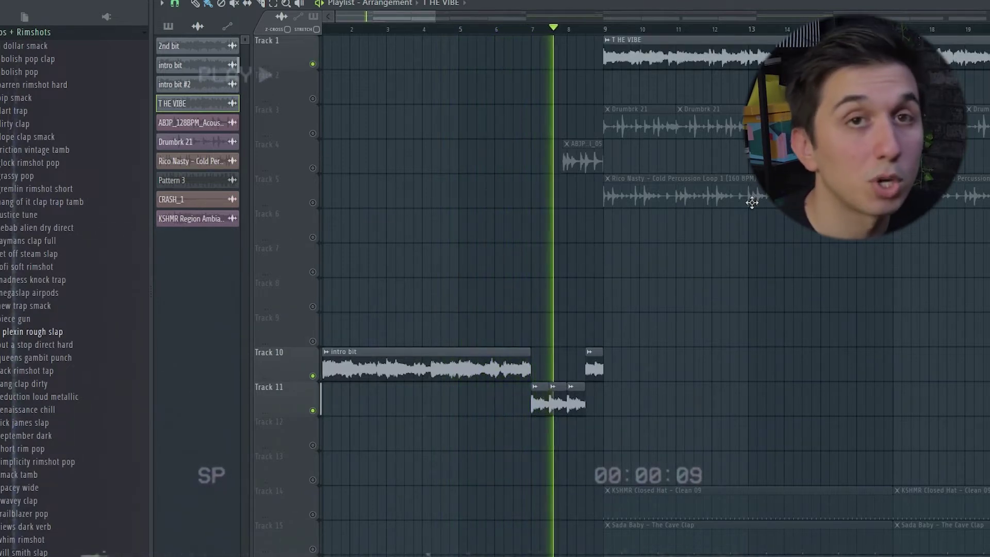
scroll(675, 250, "right", 3)
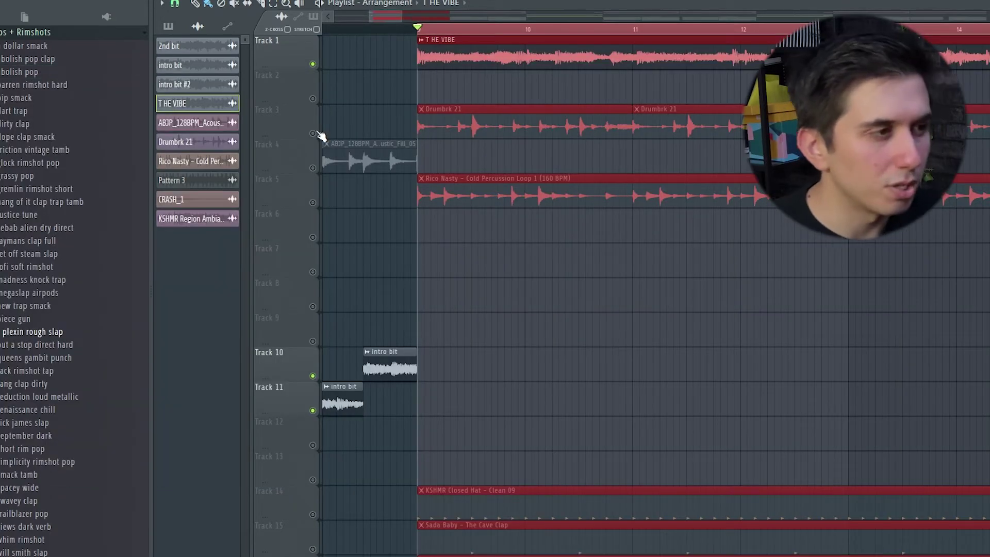
Step: Unmute the Drumbrk 21 loop on track 3 and the Rico Nasty percussion loop on track 5, playing each addition from bar 9
left_click(315, 133)
key("space")
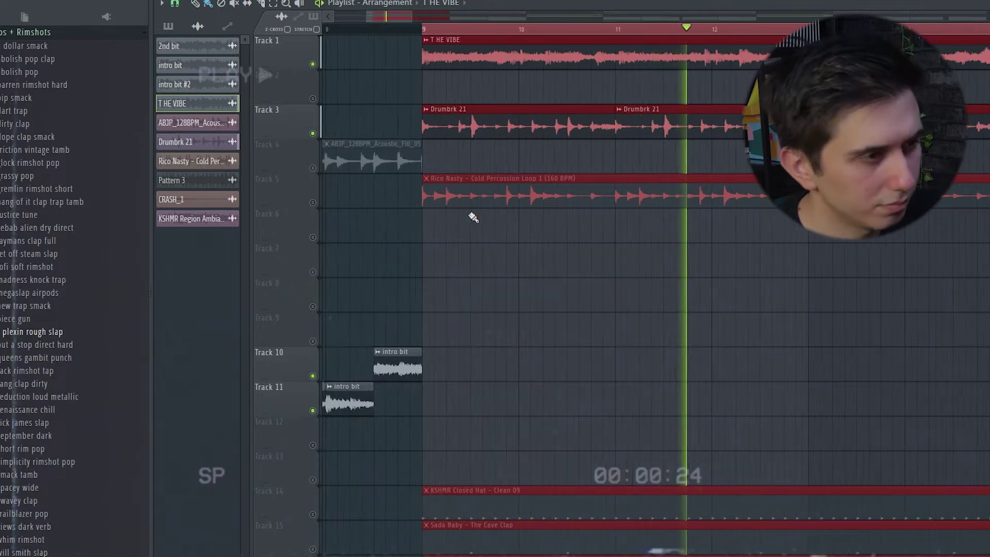
scroll(471, 215, "down", 2)
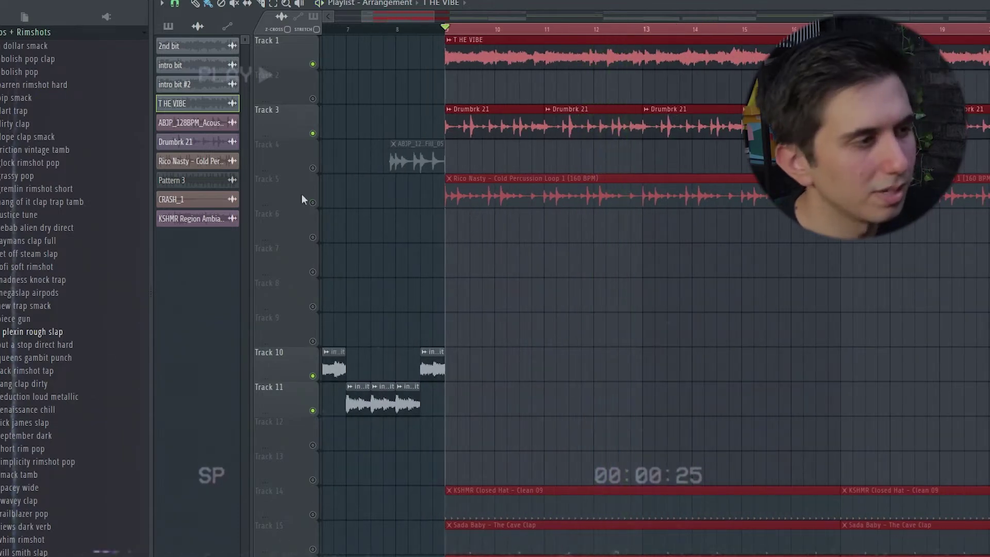
left_click(312, 202)
key("space")
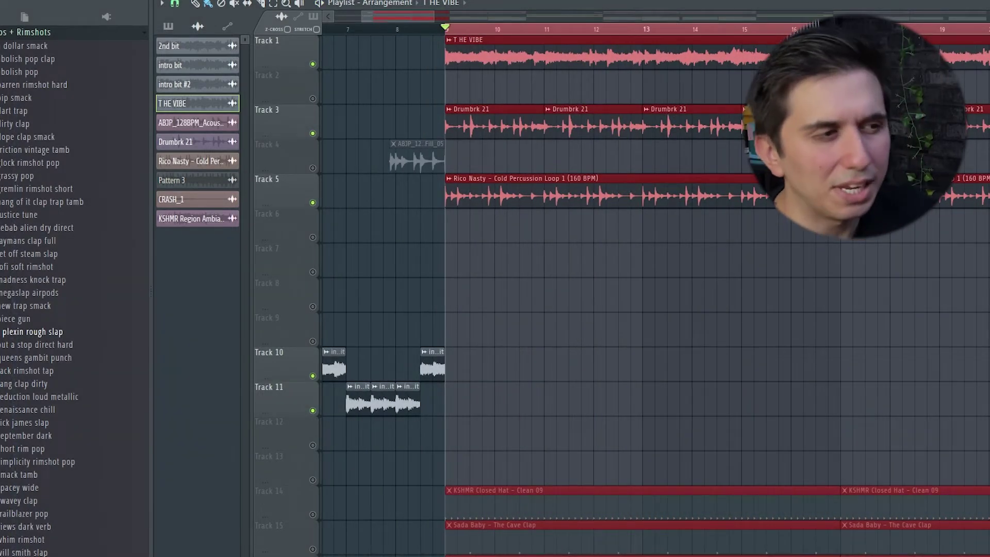
key("space")
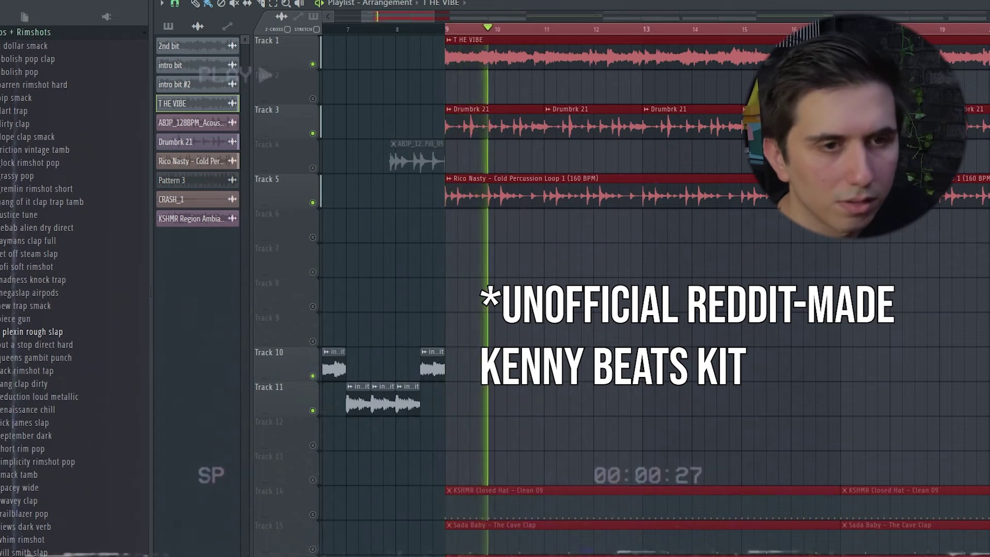
Step: Unmute the KSHMR closed hat on track 14, play its pattern in the piano roll and show the channel rack
scroll(516, 258, "down", 3)
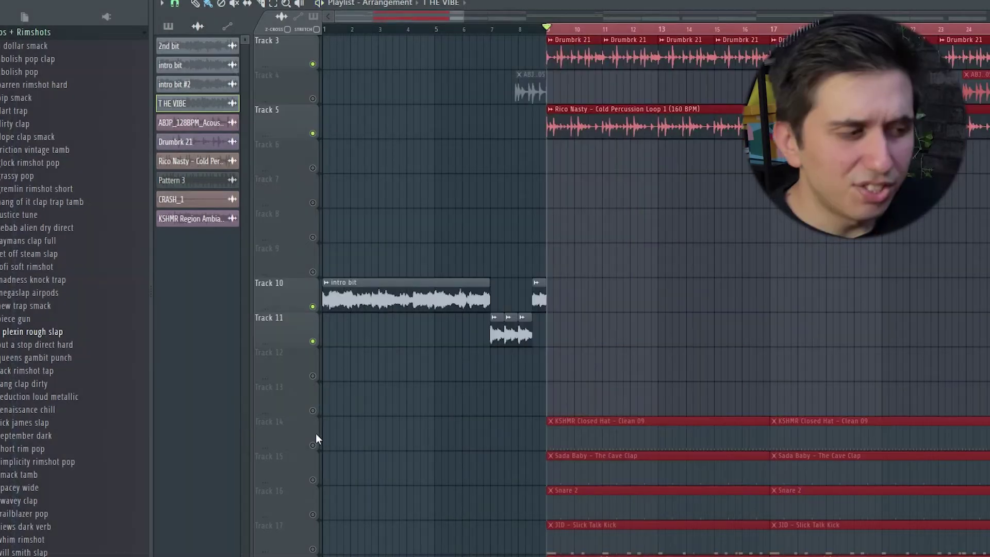
left_click(313, 445)
double_click(614, 419)
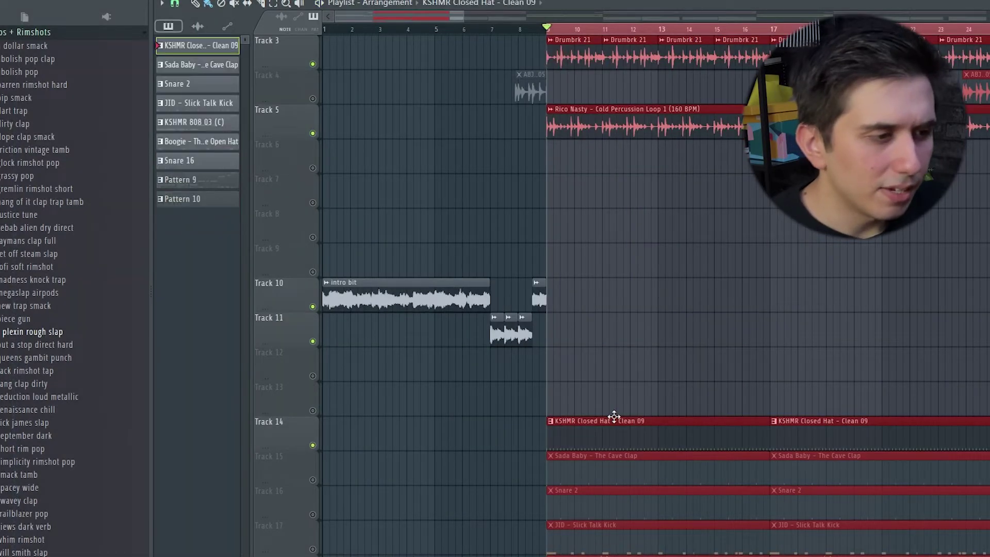
scroll(561, 355, "down", 5)
key("space")
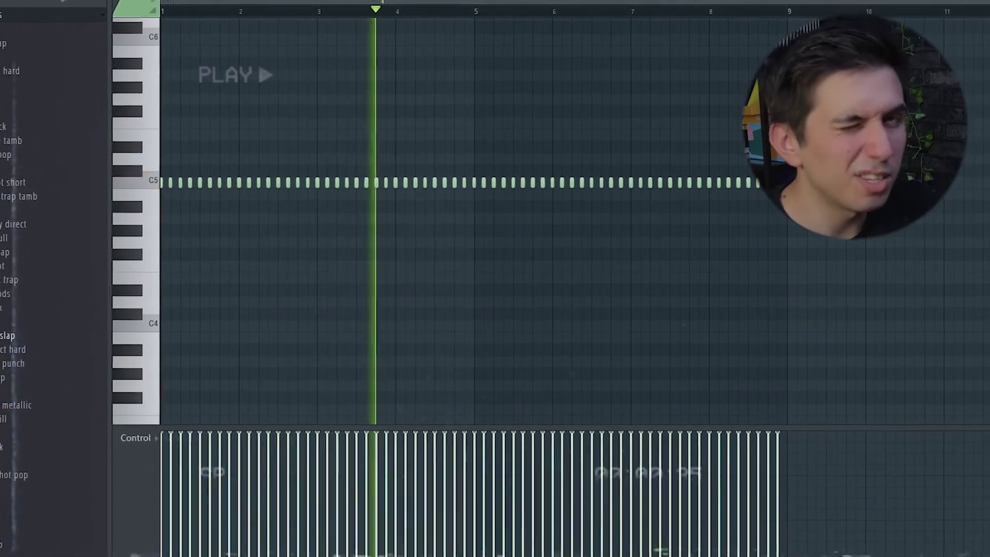
key("F6")
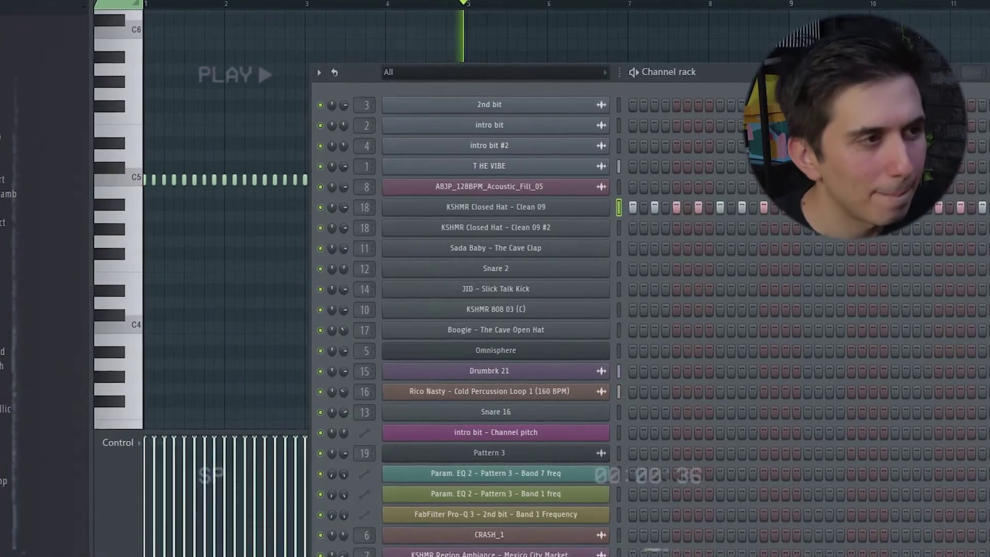
Step: Unmute the Sada Baby clap on track 15 and look through the clap and 808 notes in the piano roll
key("F5")
left_click(266, 502)
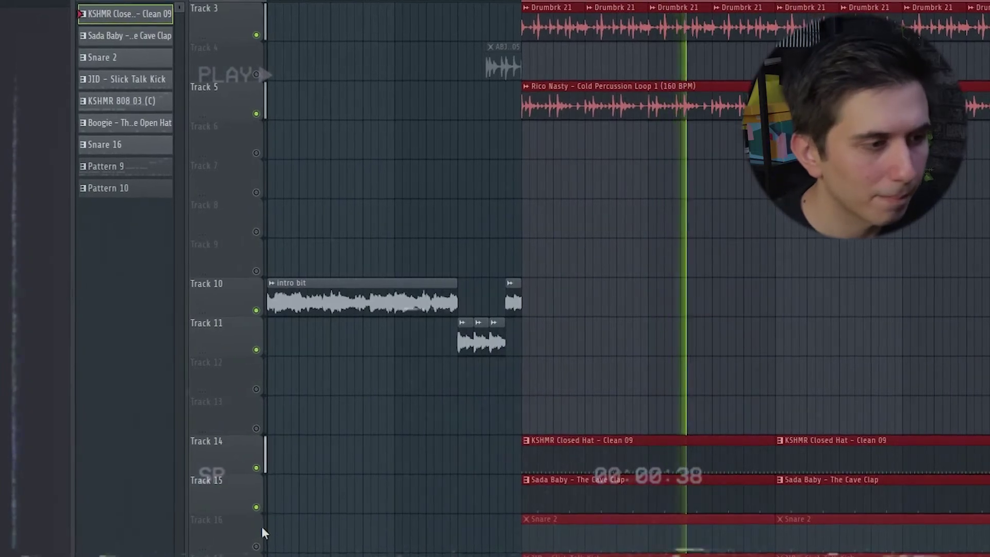
key("F7")
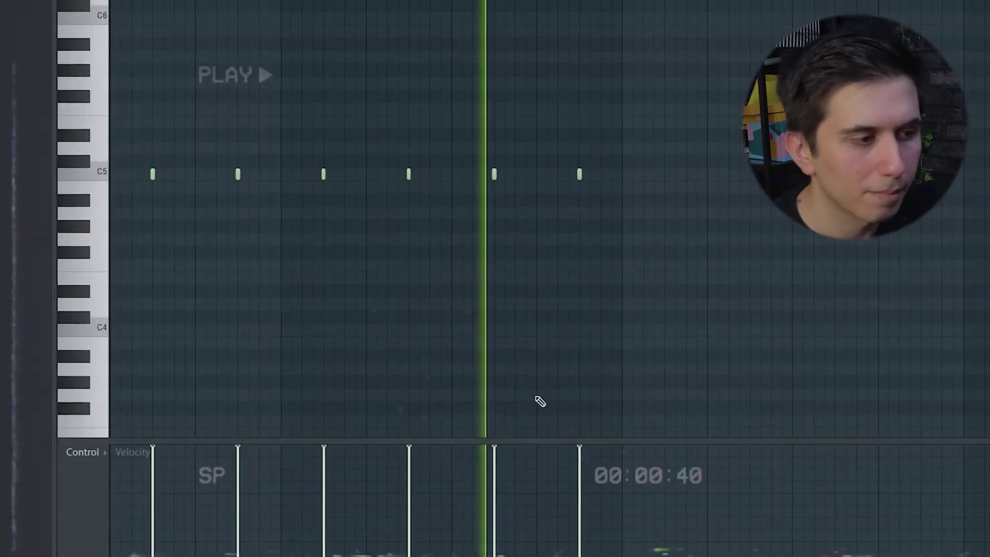
scroll(815, 351, "up", 1)
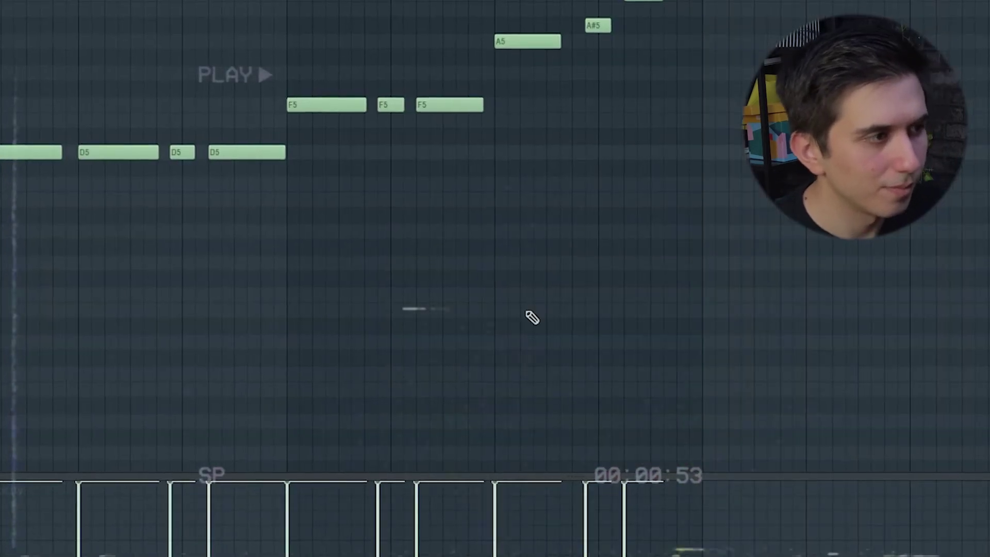
scroll(680, 277, "up", 1)
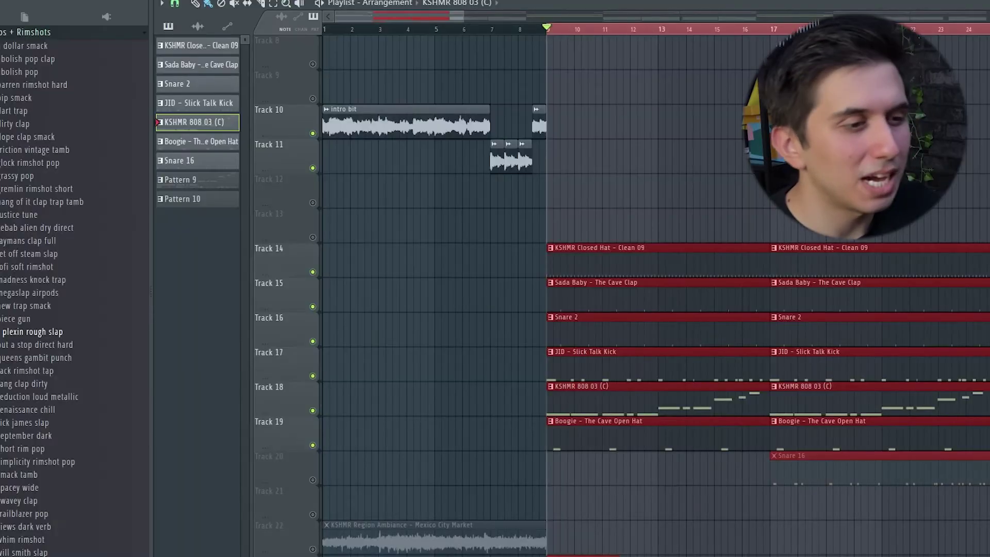
Step: Clear the bar 9 to 25 time selection and play the section where intro bit #2 enters at bar 25
scroll(680, 190, "down", 2)
scroll(665, 114, "right", 3)
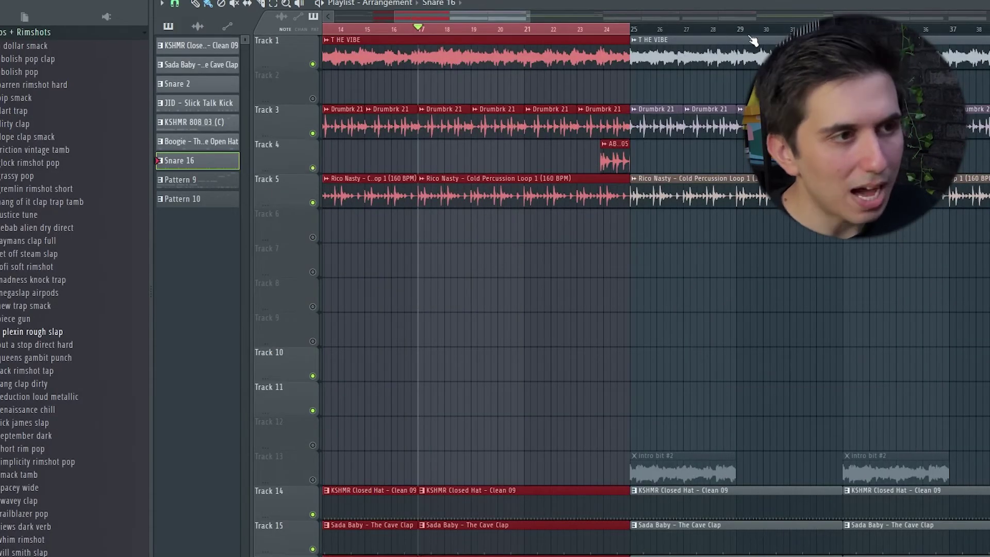
left_click_drag(753, 40, 758, 35)
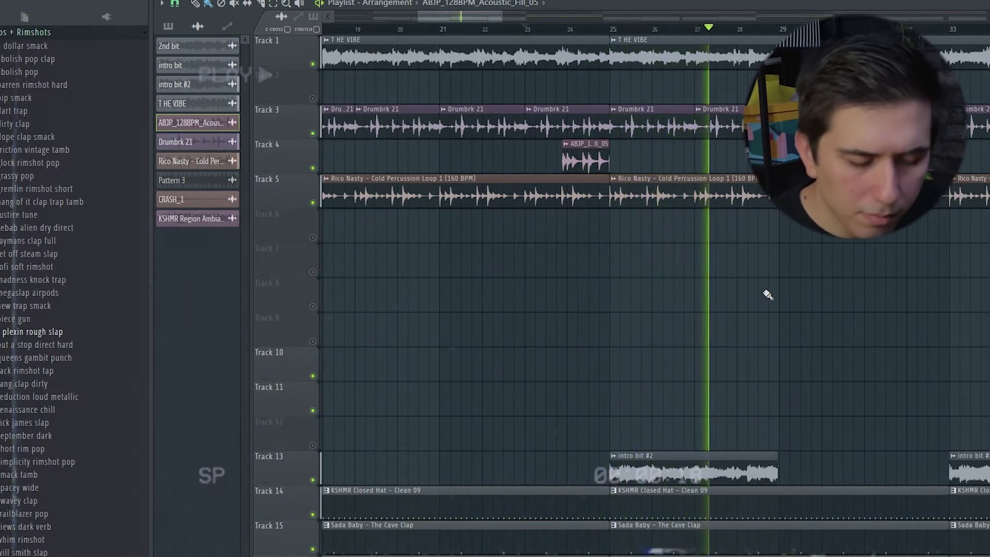
Step: Isolate the 2nd bit sample and its automation clips at bar 41 and play them without Pattern 3
scroll(677, 292, "down", 2)
scroll(689, 325, "down", 3)
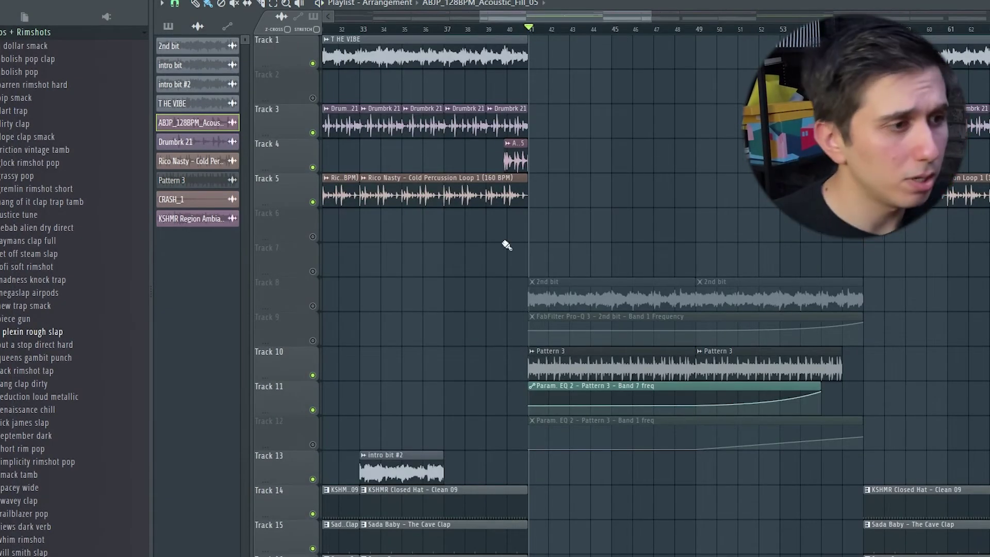
left_click(313, 306)
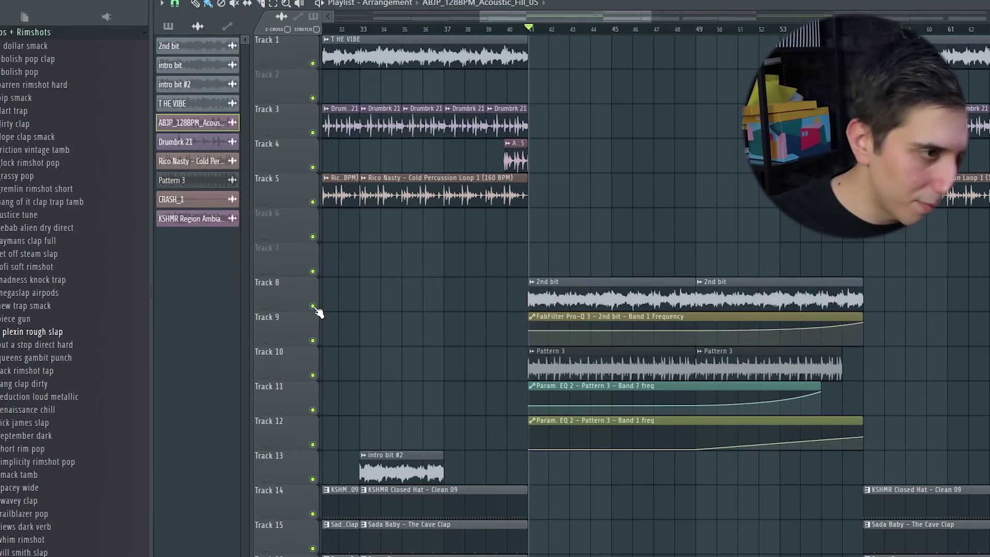
key("space")
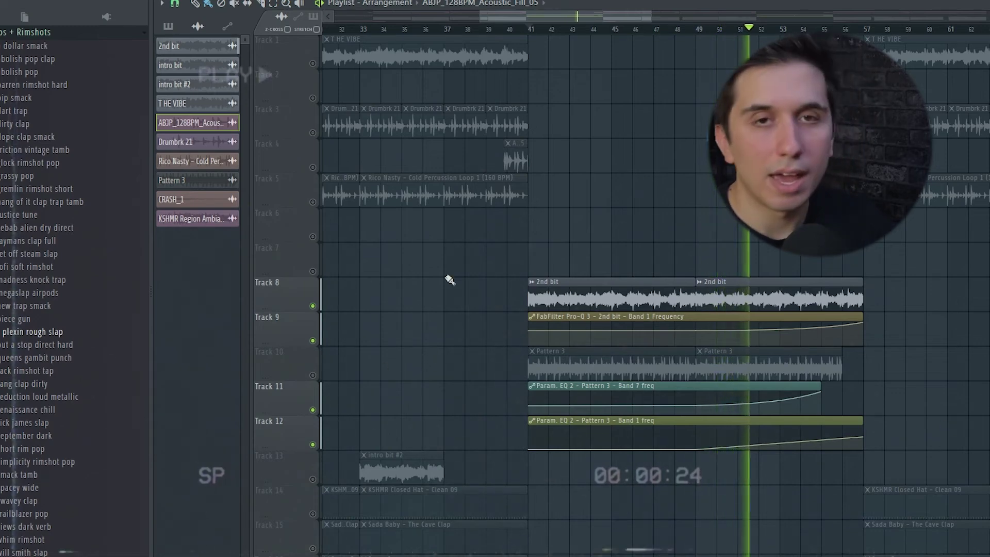
Step: Add Pattern 3 on track 10, restore all the playlist tracks and play through the break at bar 41
left_click(313, 375)
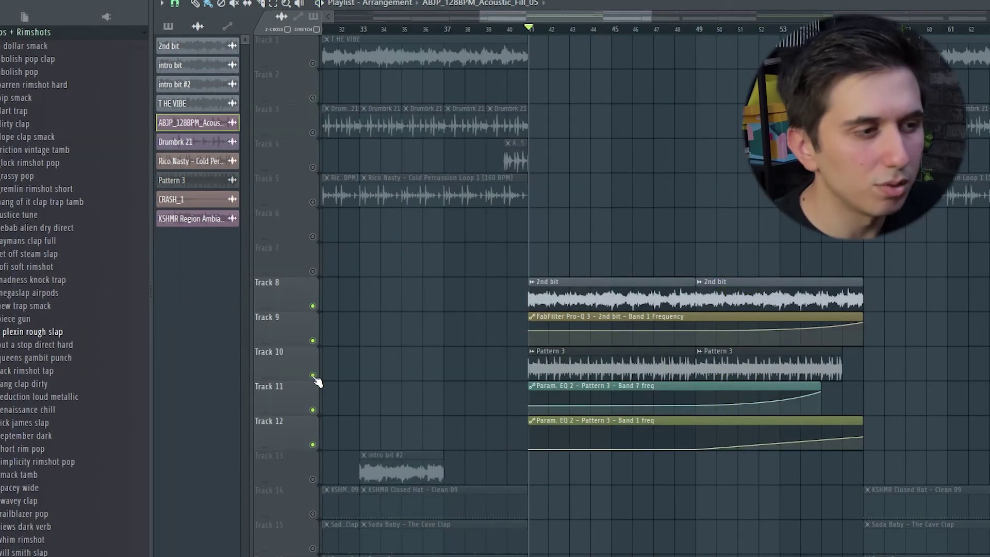
right_click(313, 376)
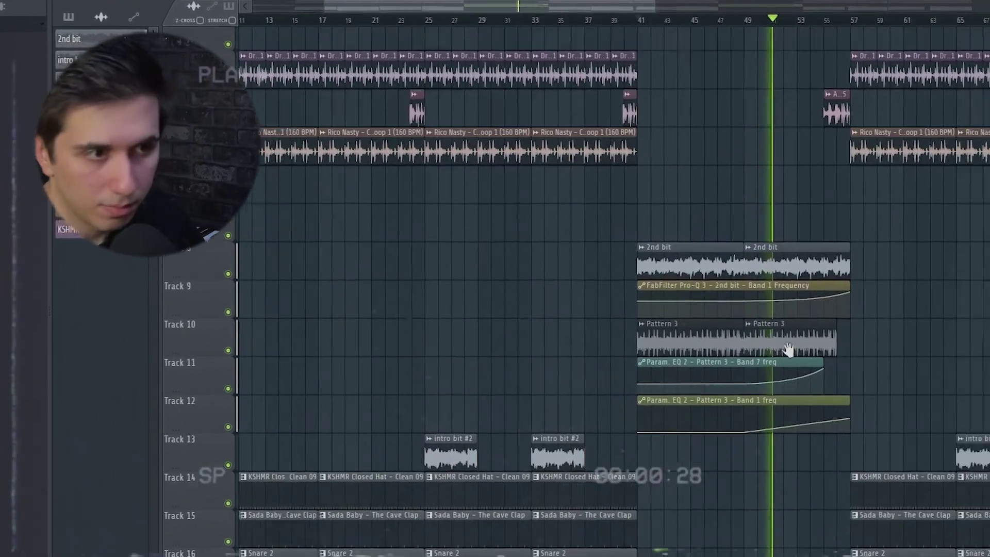
left_click_drag(788, 350, 640, 370)
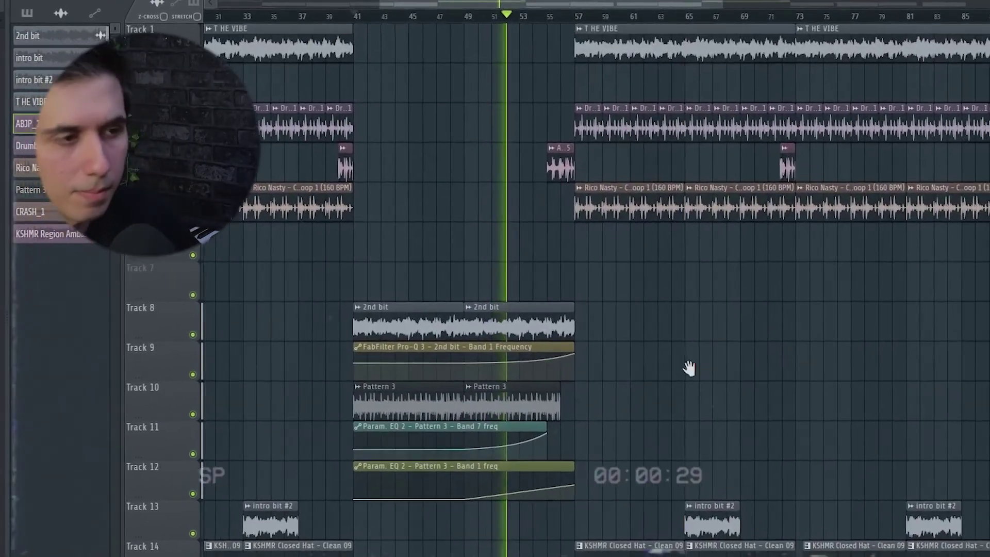